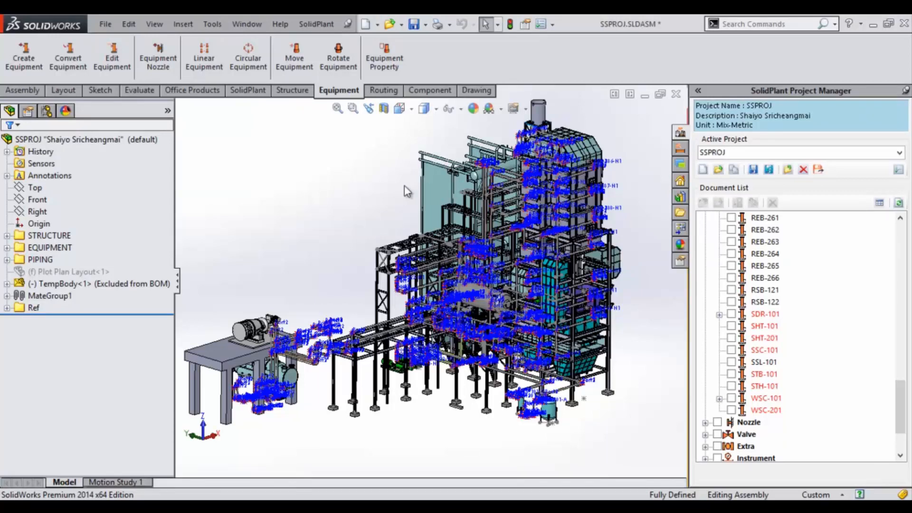
Open the vessel part M_Vess.SLDPRT from the SSPROJ project folder, previewing it first
left_click(388, 24)
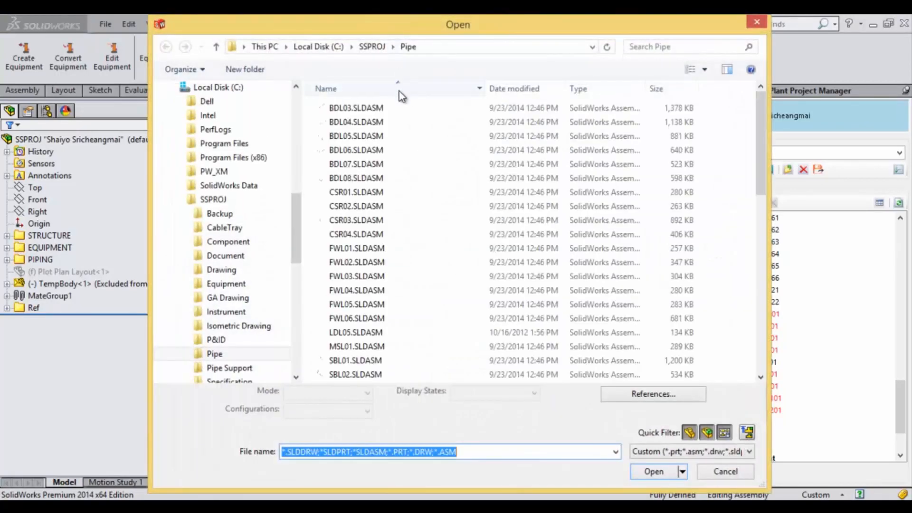
left_click(372, 46)
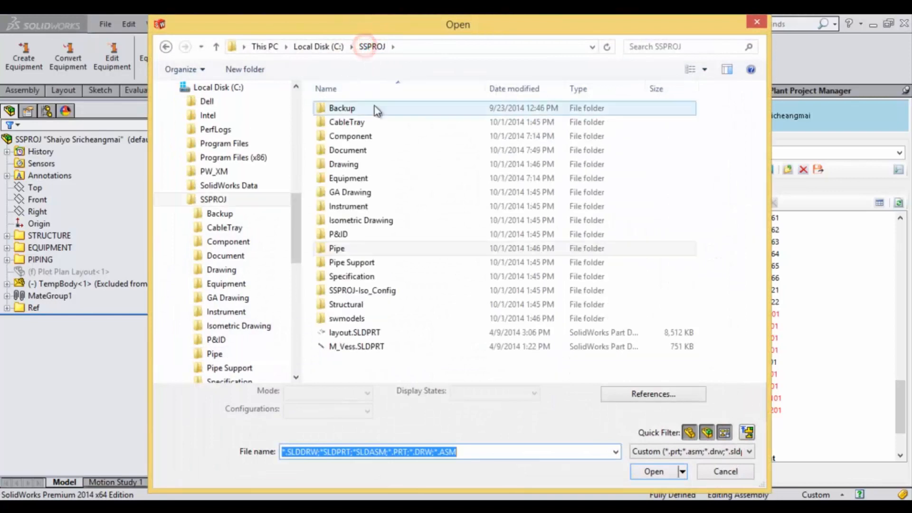
left_click(366, 346)
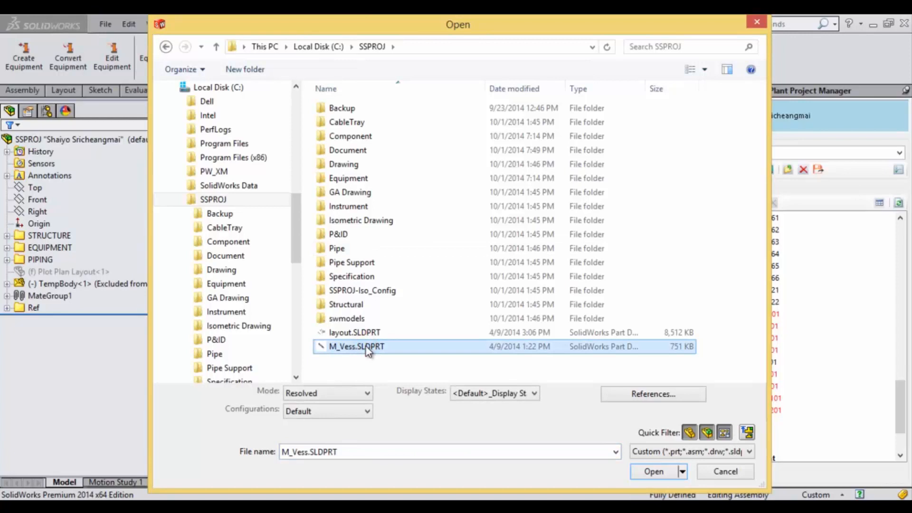
left_click(727, 69)
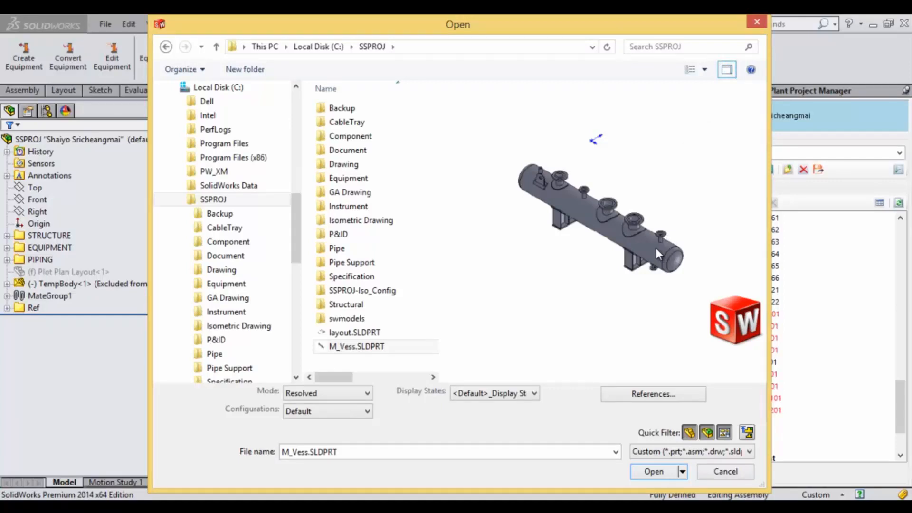
left_click(653, 471)
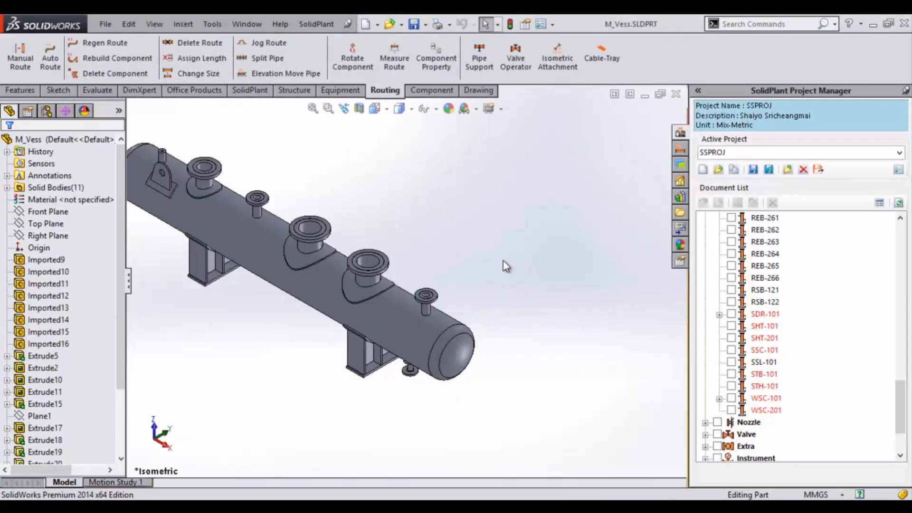
key("f")
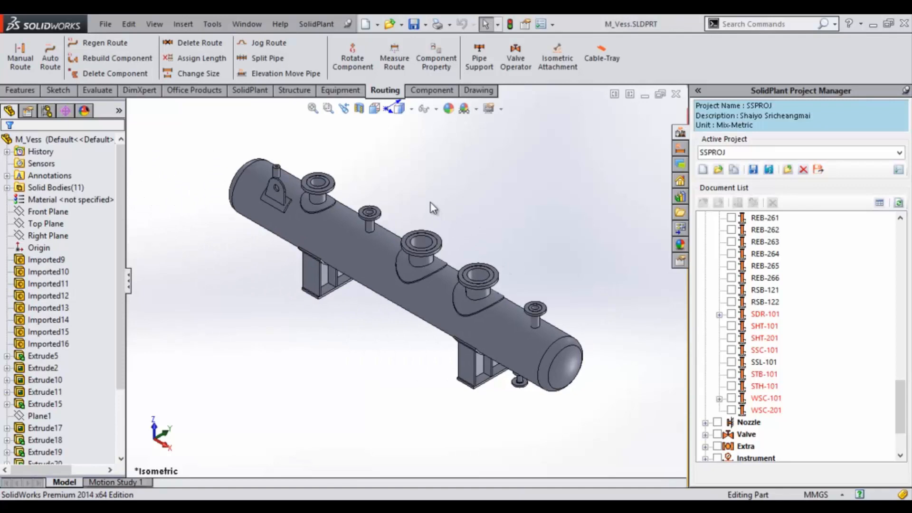
Convert the vessel part to project equipment under the existing tag STH-101, Steam Header
left_click(342, 90)
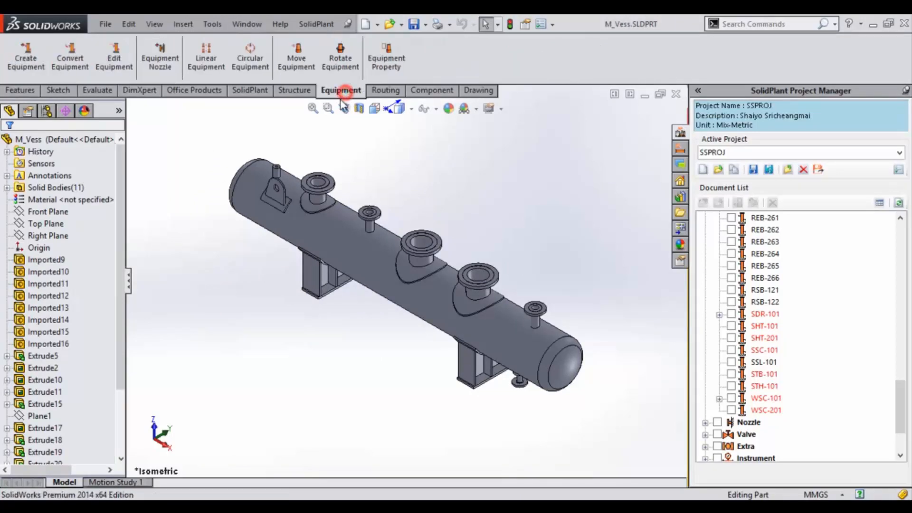
left_click(66, 66)
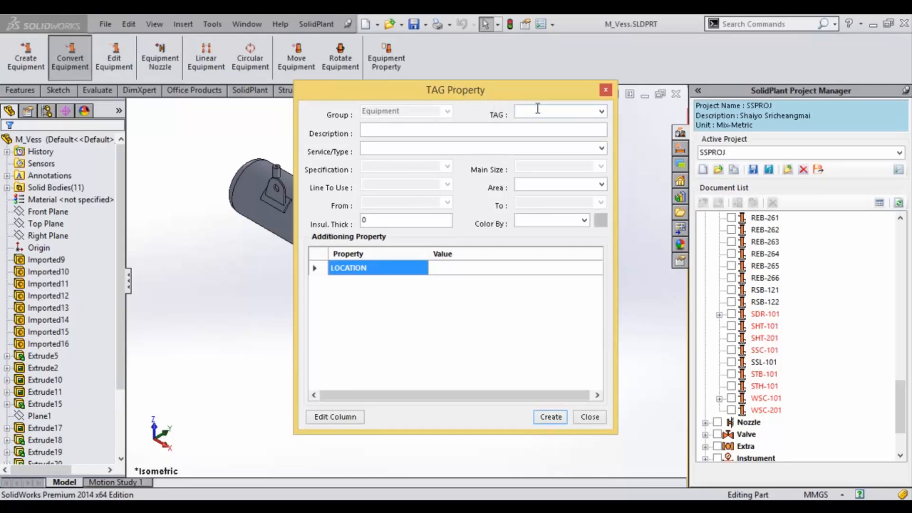
left_click(601, 113)
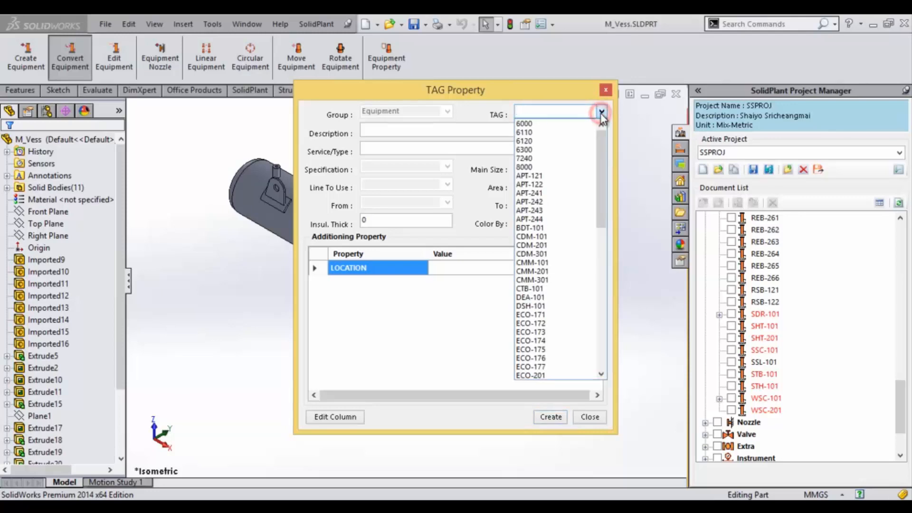
left_click_drag(603, 147, 603, 302)
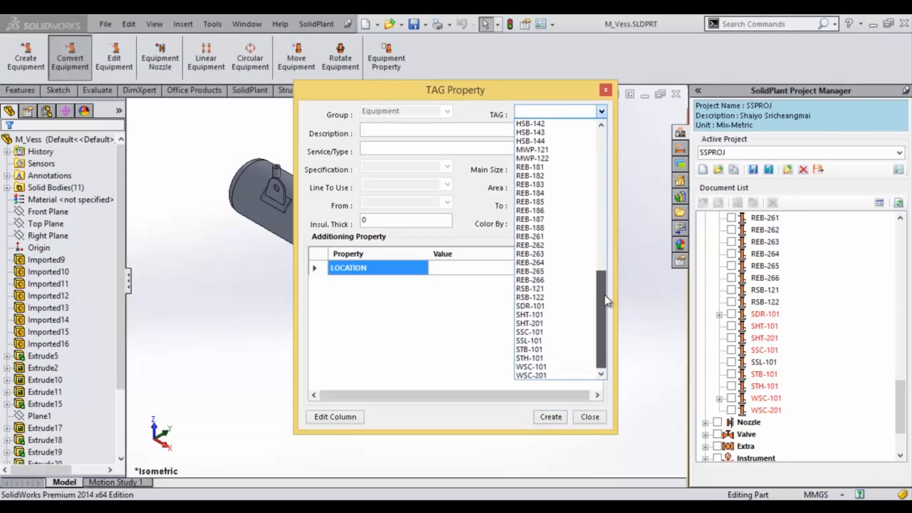
left_click(555, 358)
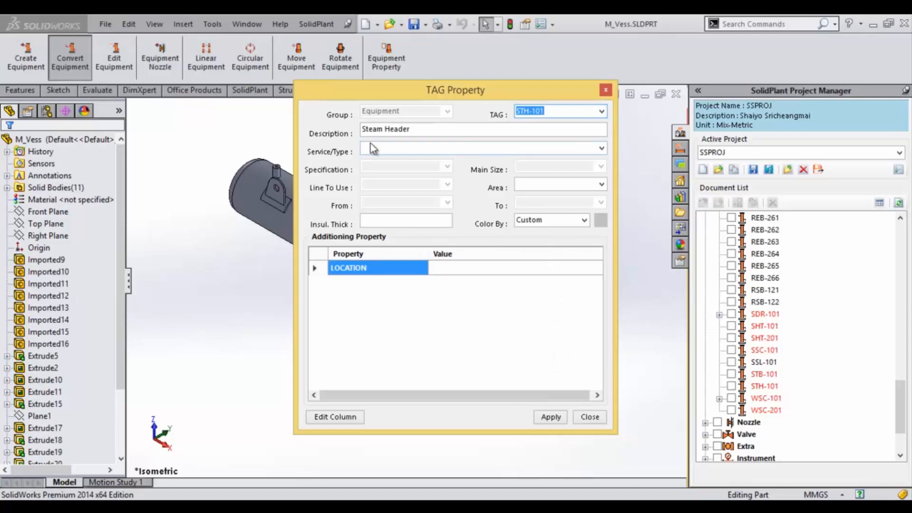
left_click(554, 420)
left_click(551, 418)
left_click(501, 288)
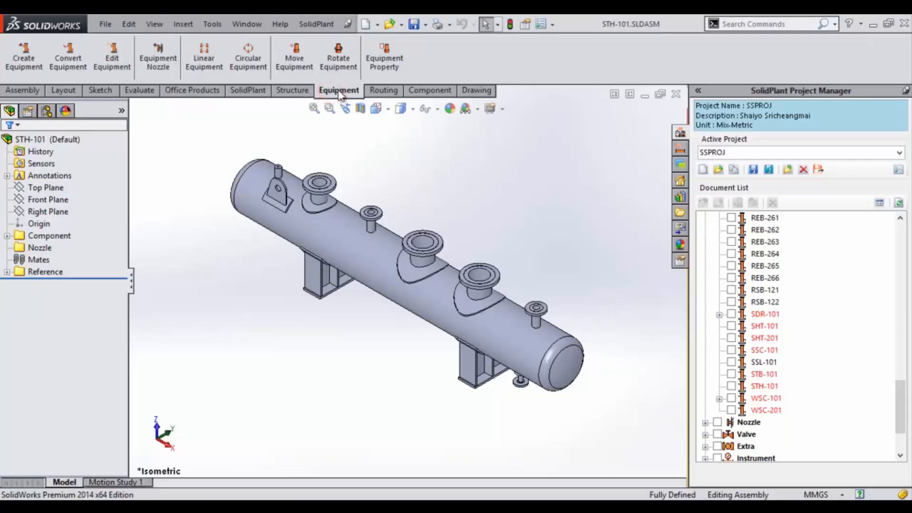
Start a new equipment nozzle tag STH-101-N1 with specification BIB01 and main size 2
left_click(153, 68)
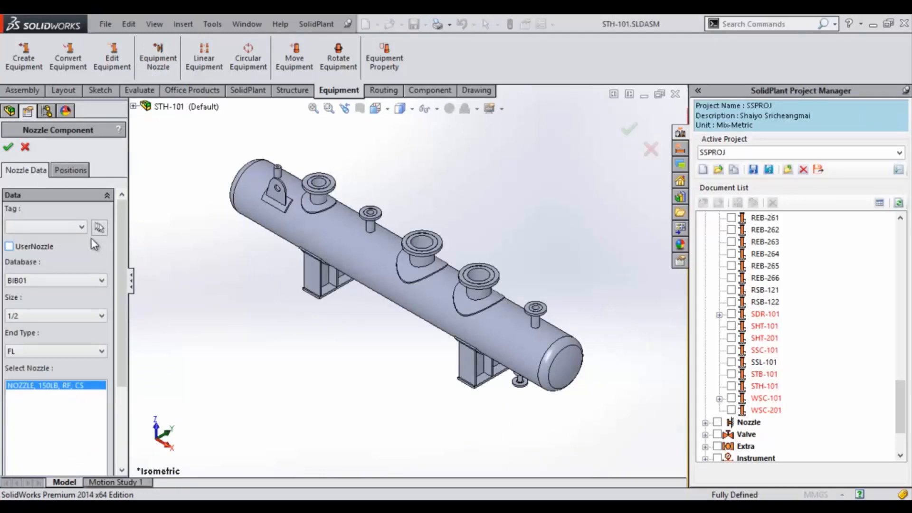
left_click(83, 226)
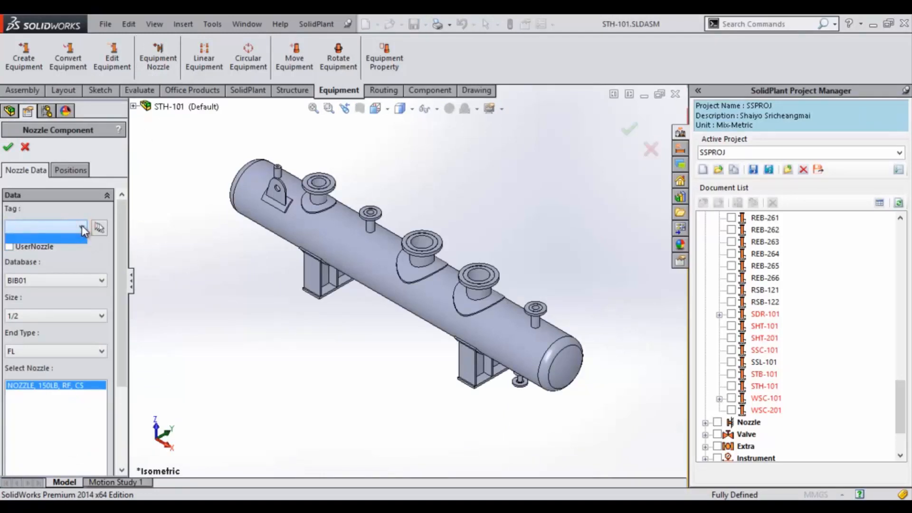
left_click(82, 226)
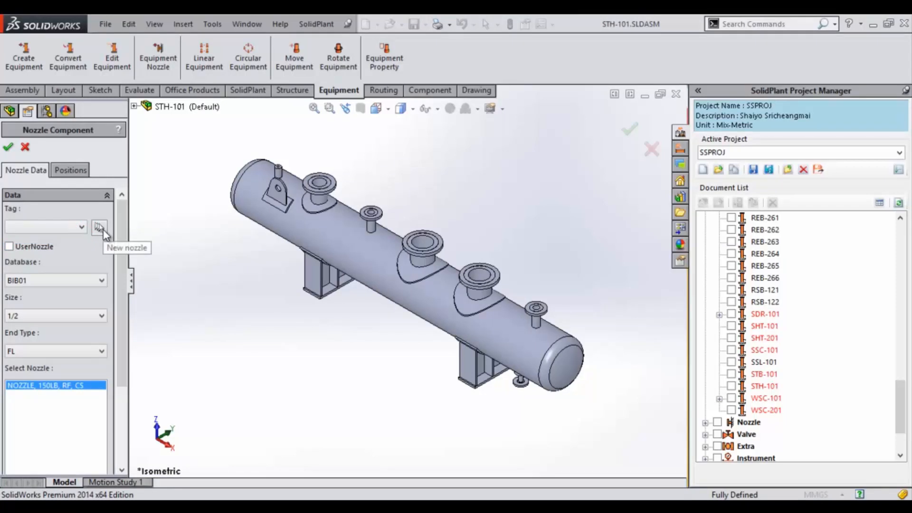
left_click(101, 228)
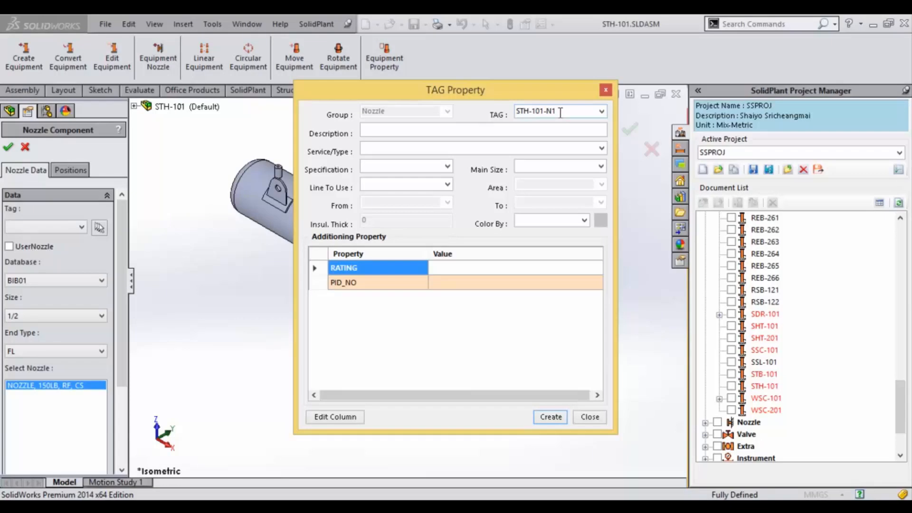
left_click(448, 166)
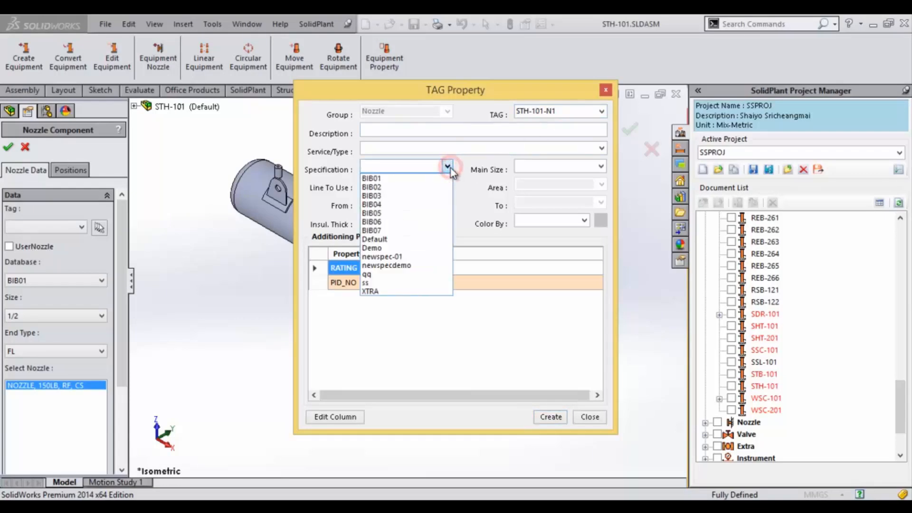
left_click(429, 179)
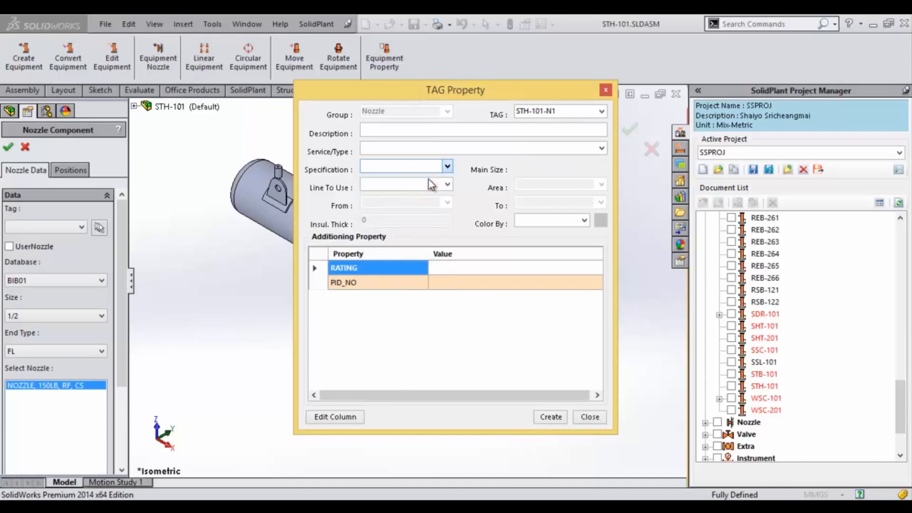
left_click(601, 165)
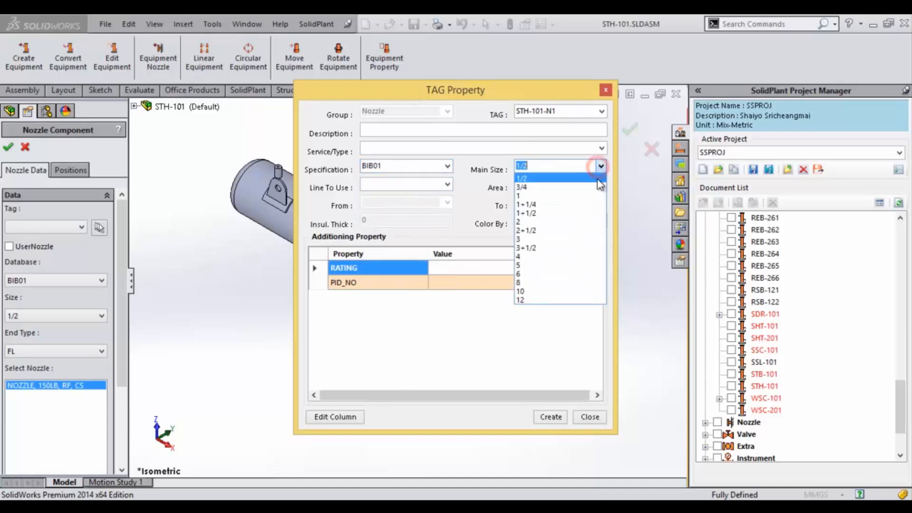
left_click(581, 222)
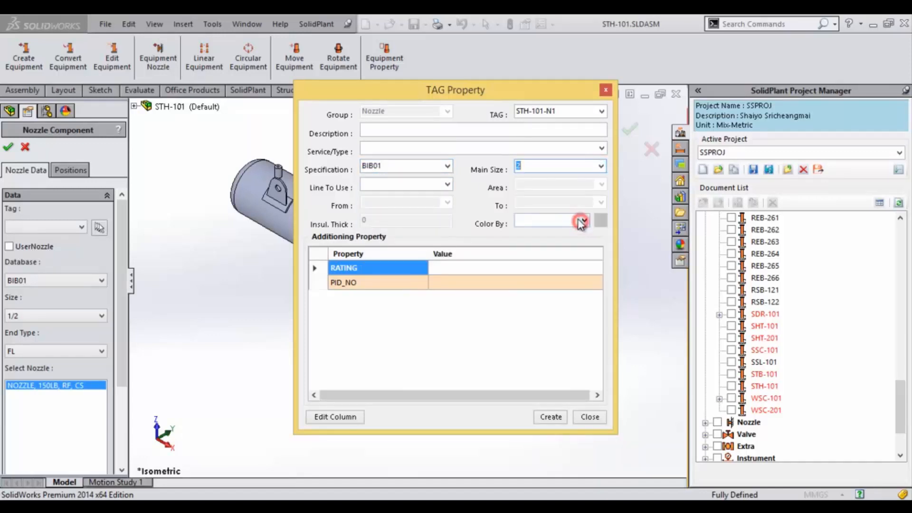
Assign line OVL02 to the nozzle tag and create the tag
left_click(447, 186)
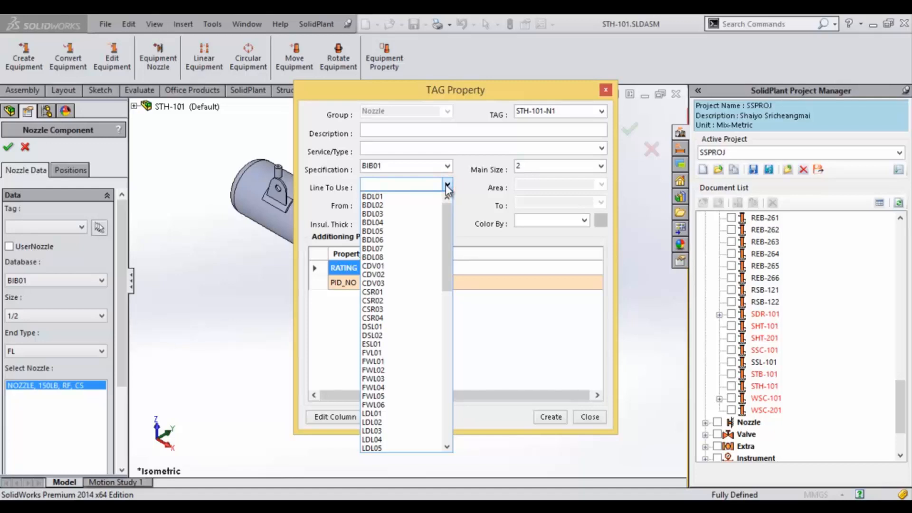
type("oVL01")
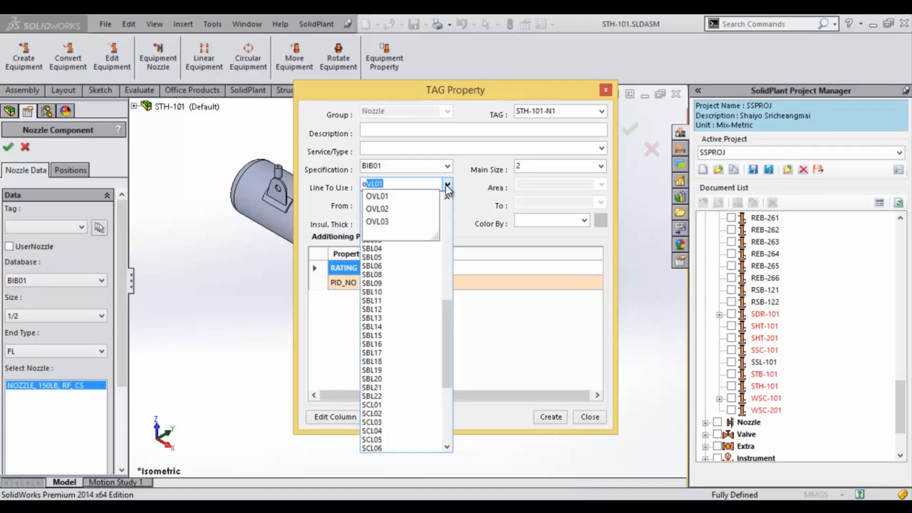
left_click(381, 215)
left_click(423, 184)
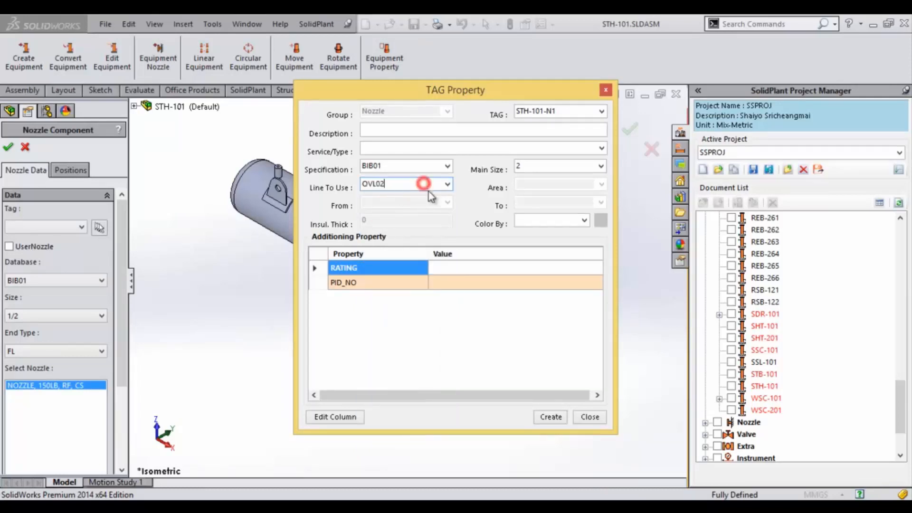
left_click(550, 417)
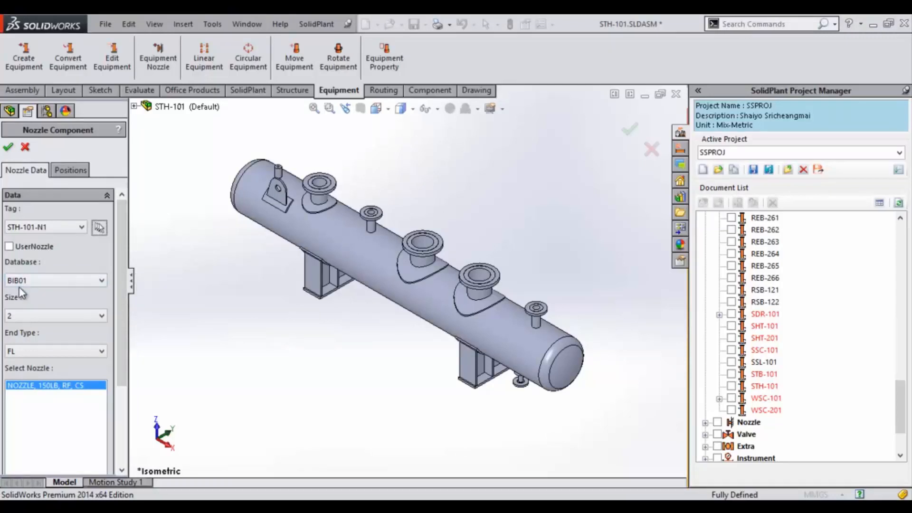
Make STH-101-N1 a user nozzle and position it on the raised-face edge of the small upper flange nearest the vessel's front end
left_click(18, 247)
left_click(85, 170)
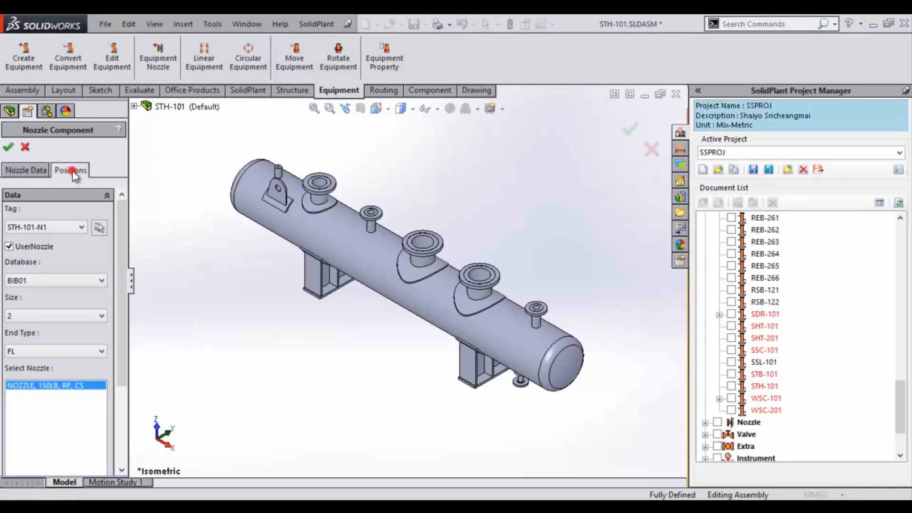
left_click_drag(125, 233, 122, 292)
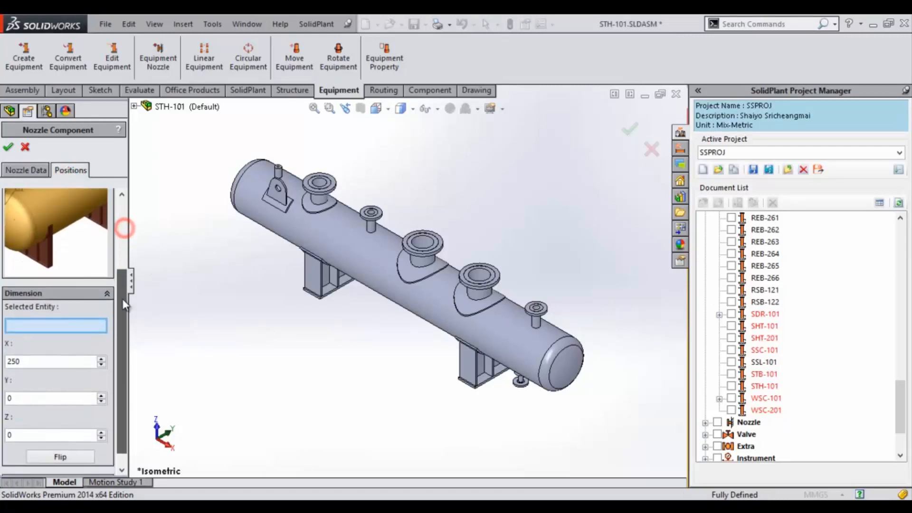
left_click(85, 326)
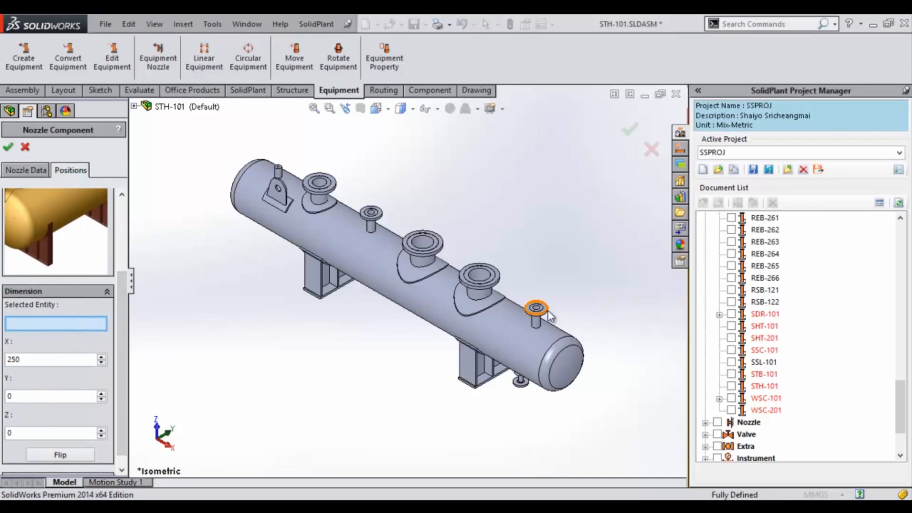
scroll(535, 310, "down", 6)
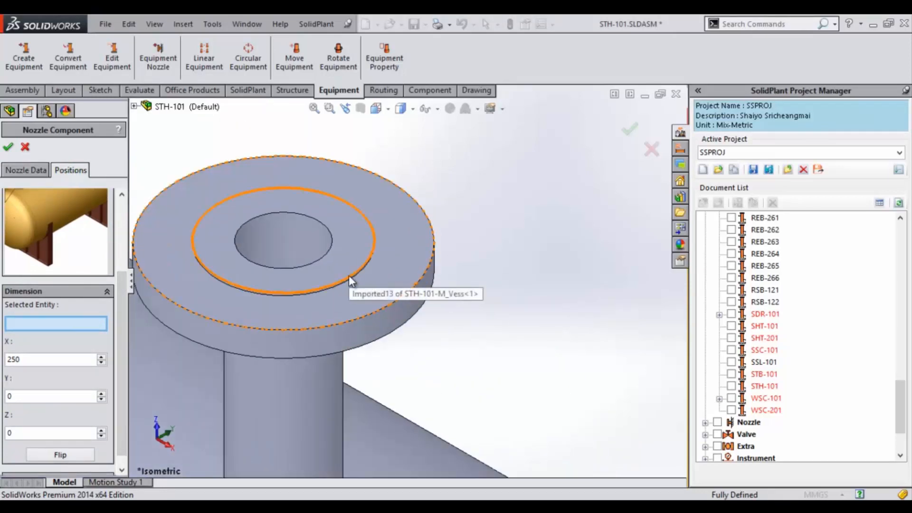
left_click(350, 280)
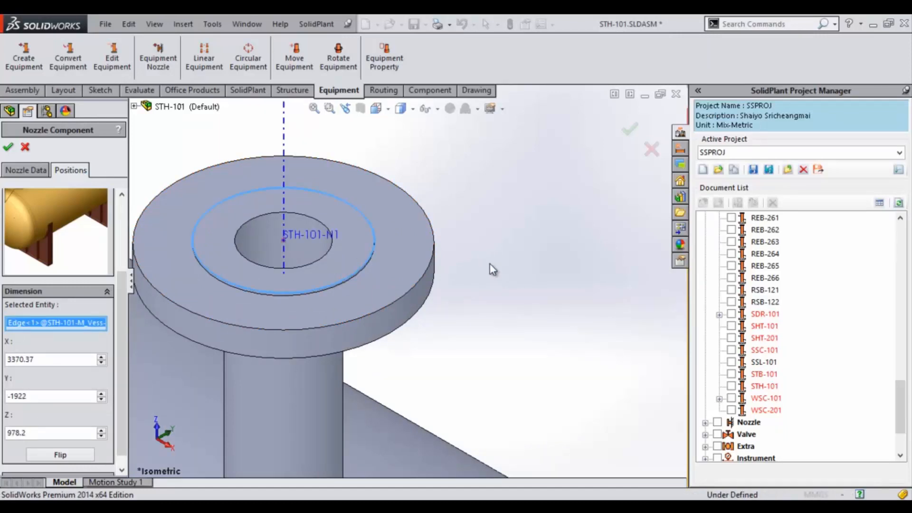
Flip the main axis of nozzle STH-101-N1 so it points down into the vessel
scroll(483, 271, "up", 5)
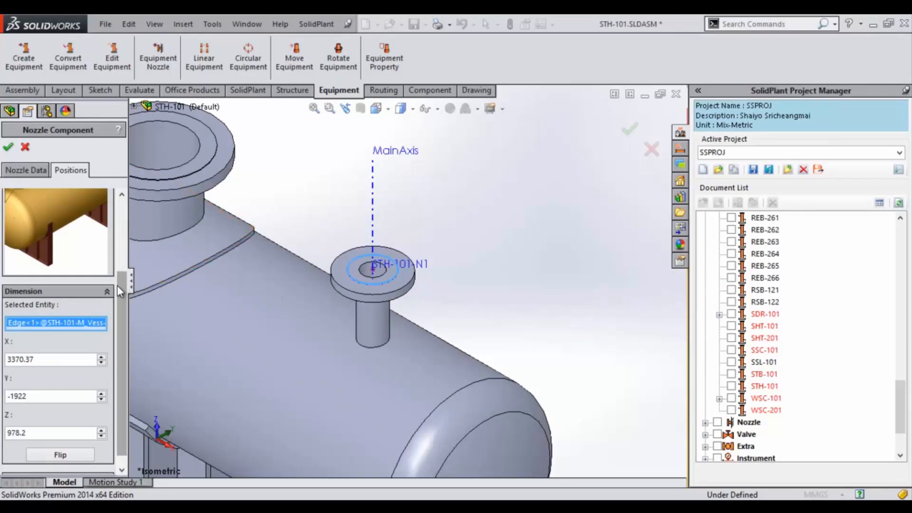
scroll(117, 285, "down", 1)
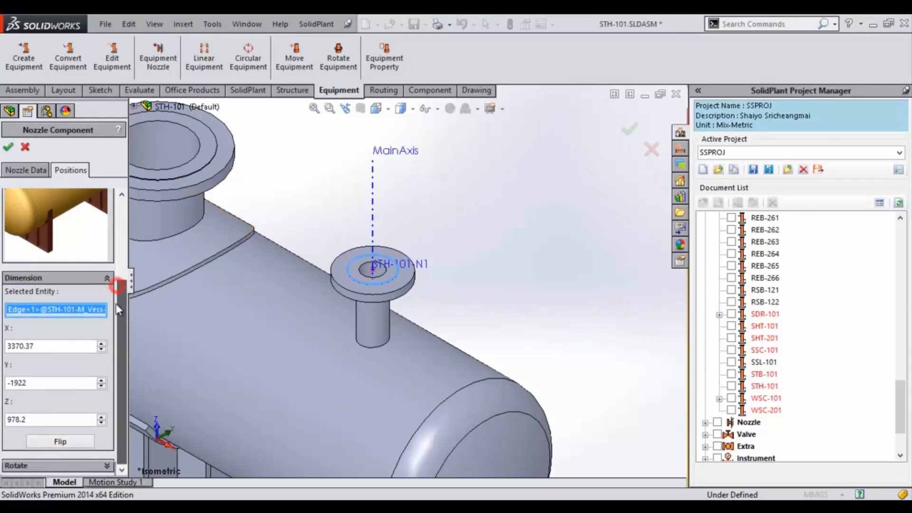
left_click(63, 442)
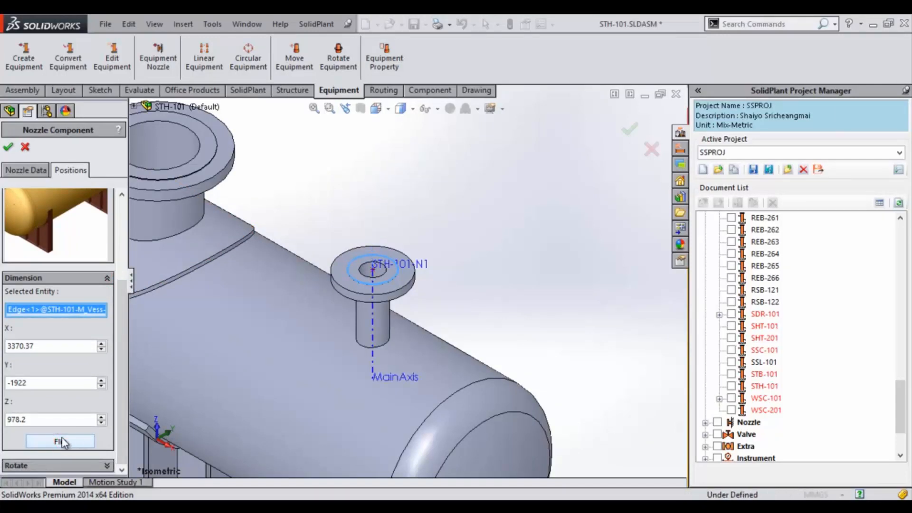
left_click_drag(121, 304, 130, 198)
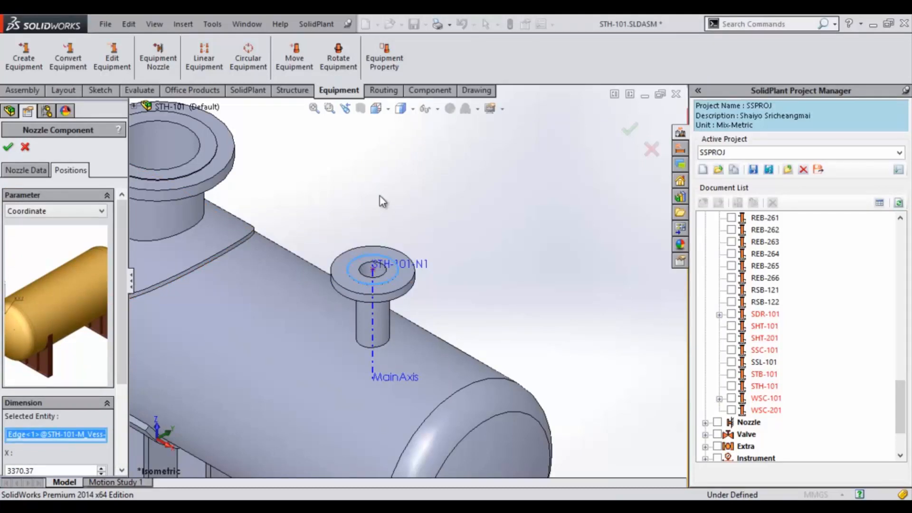
scroll(395, 218, "up", 3)
scroll(395, 221, "up", 2)
middle_click_drag(370, 214, 432, 245, "ctrl")
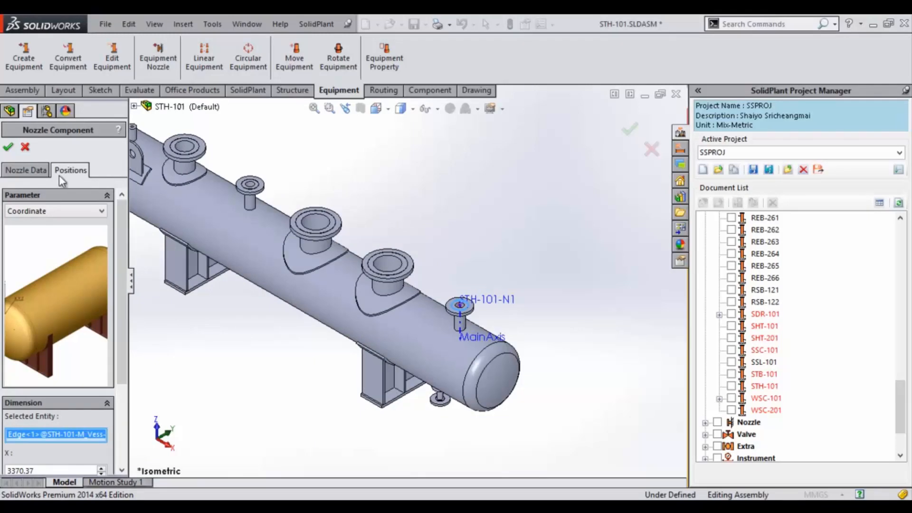
Start a new equipment nozzle tag STH-101-N2 with specification BIB01 and main size 2
left_click(34, 171)
left_click(100, 228)
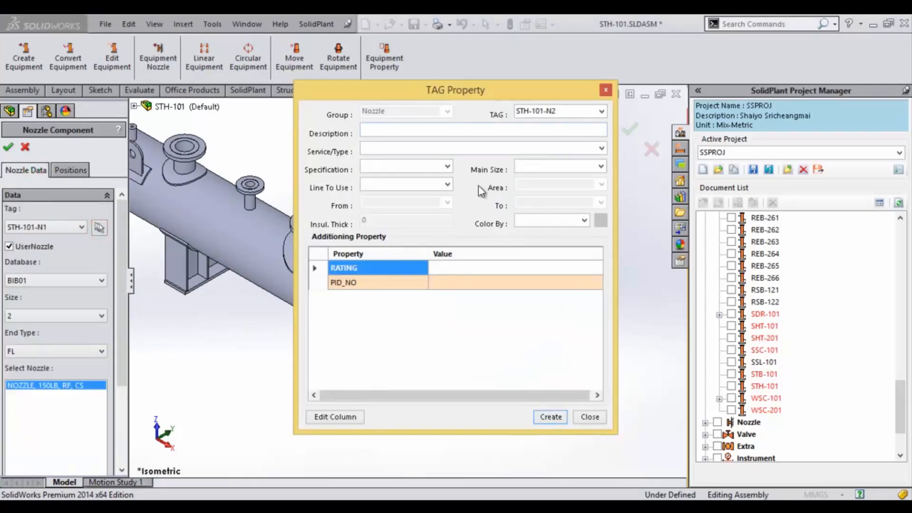
left_click(447, 166)
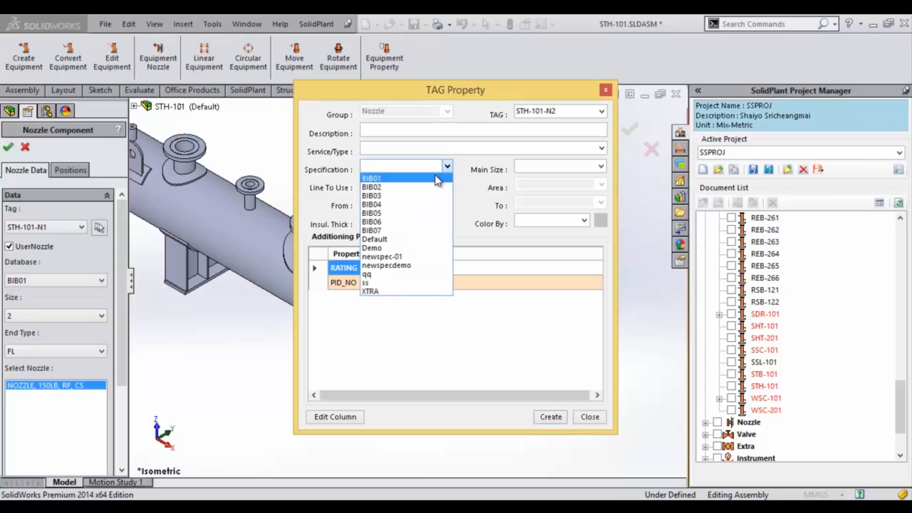
left_click(435, 179)
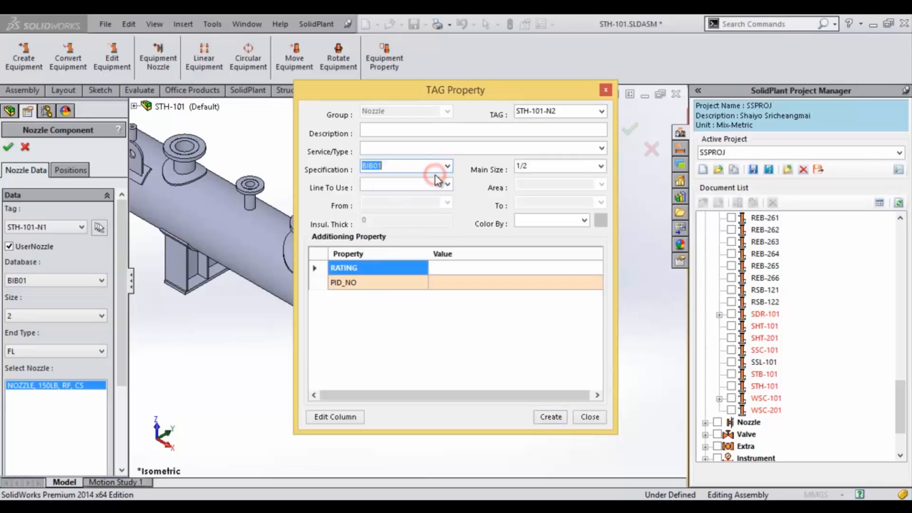
left_click(600, 166)
left_click(573, 221)
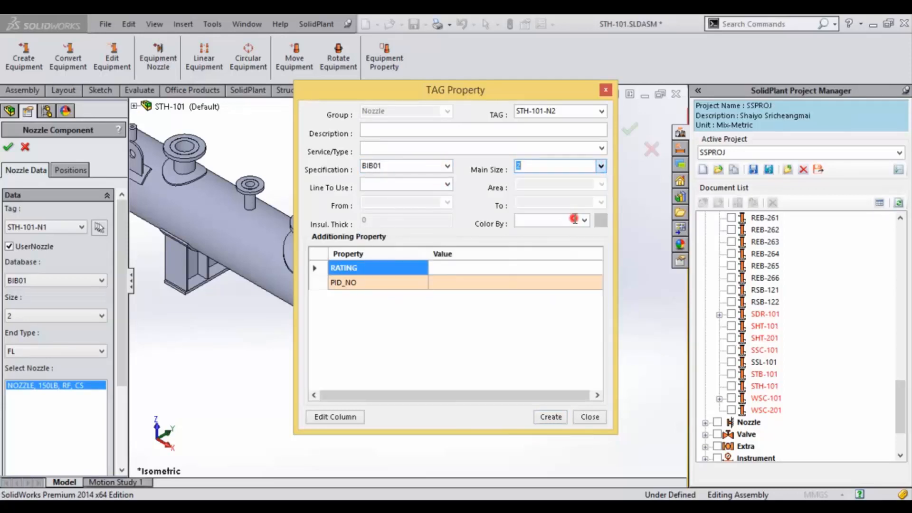
Assign line OVL02 to the STH-101-N2 tag and create it
left_click(447, 184)
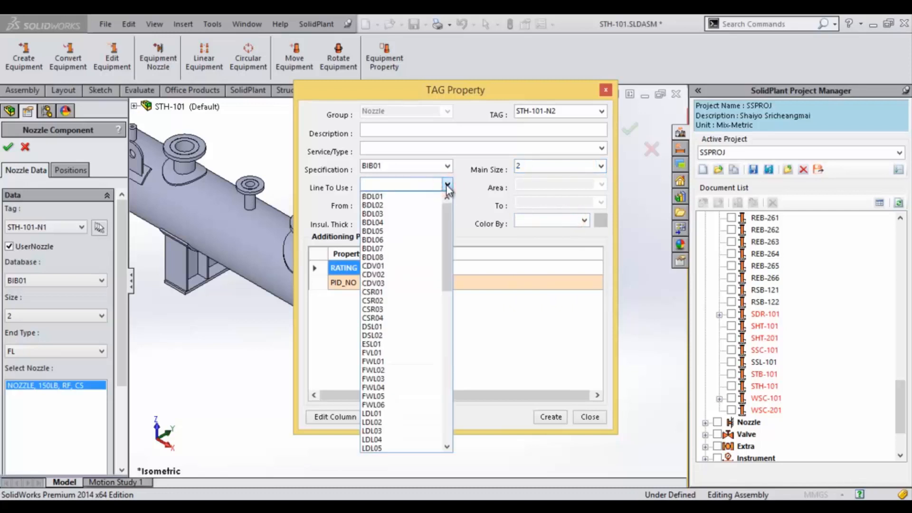
type("ovl02")
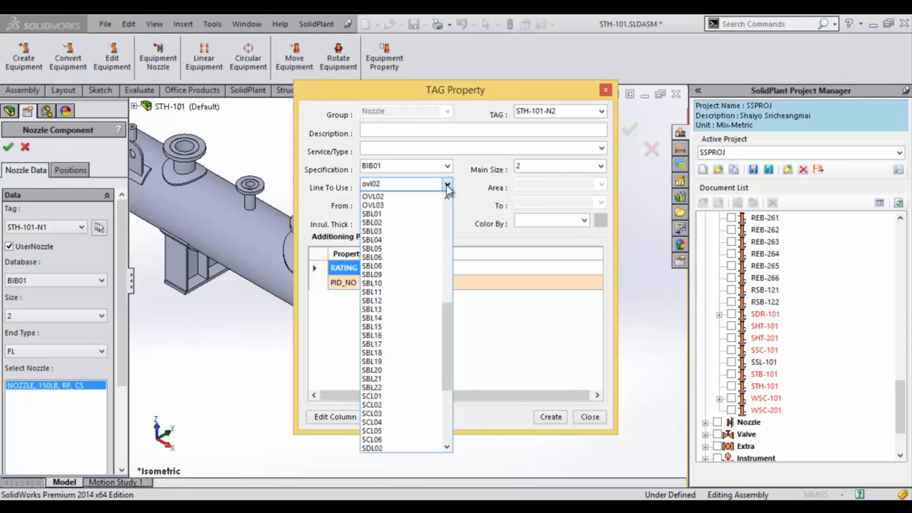
left_click(418, 196)
left_click(412, 184)
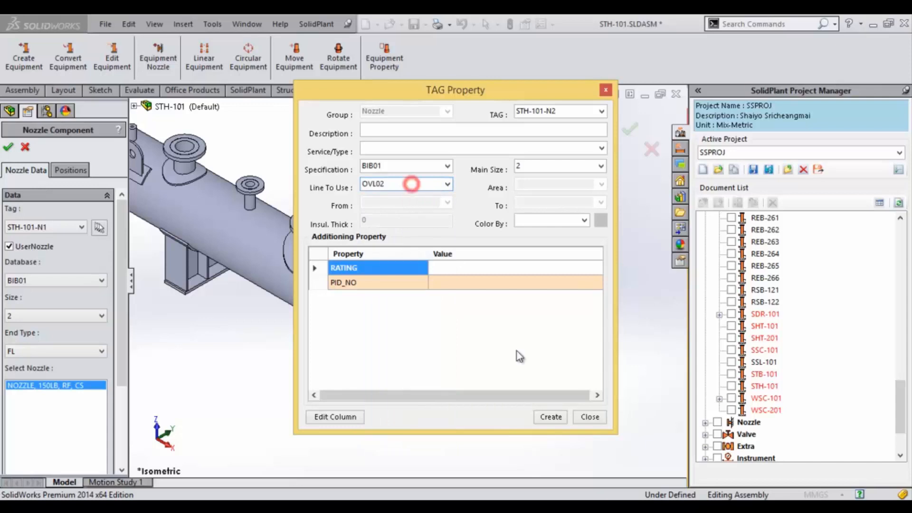
left_click(551, 418)
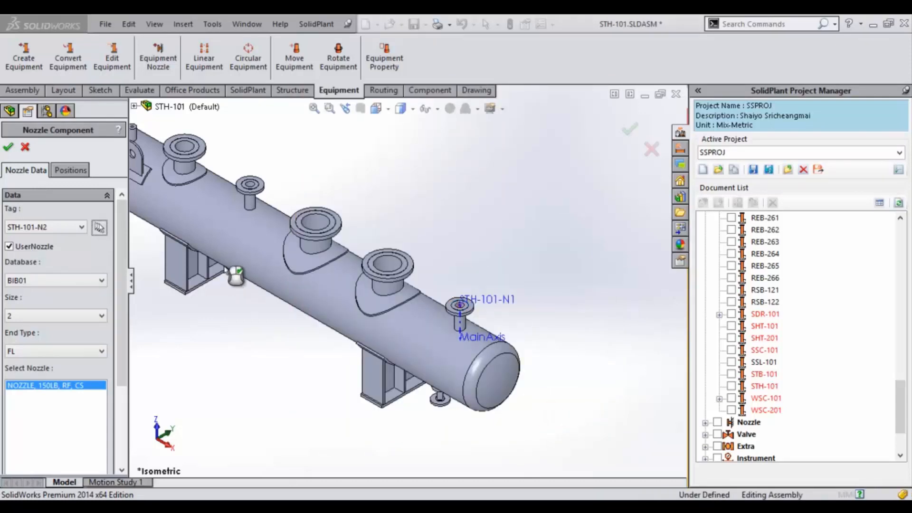
Keep STH-101-N2 as a user nozzle and position it on the raised-face edge of the small upper flange between the rear and middle large nozzles
left_click(35, 248)
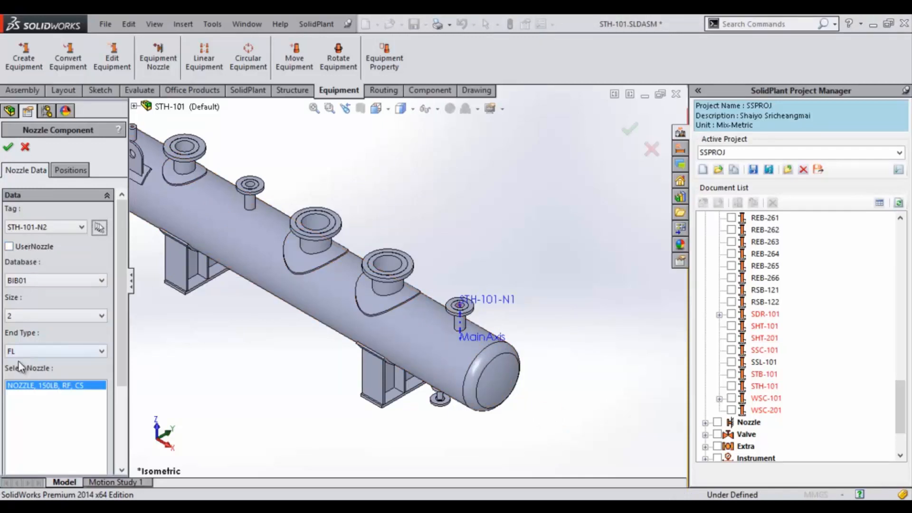
left_click(9, 247)
left_click(72, 172)
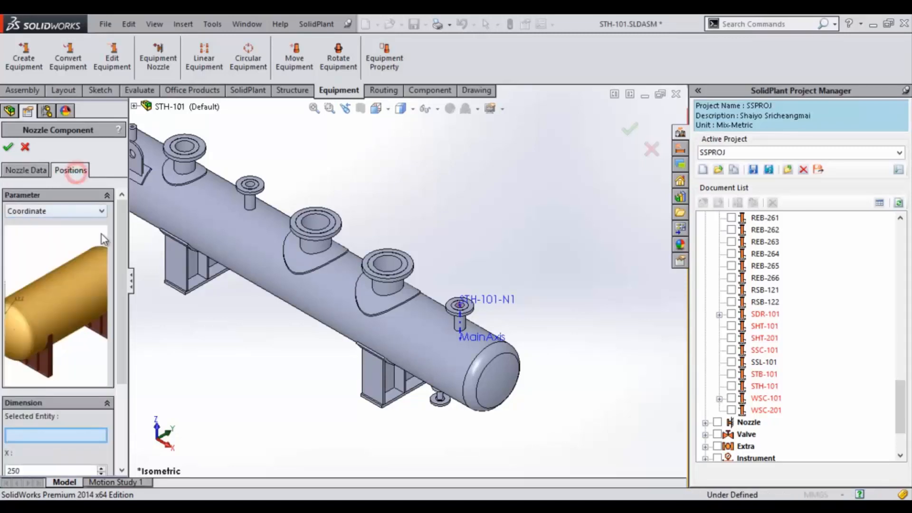
left_click_drag(122, 228, 126, 280)
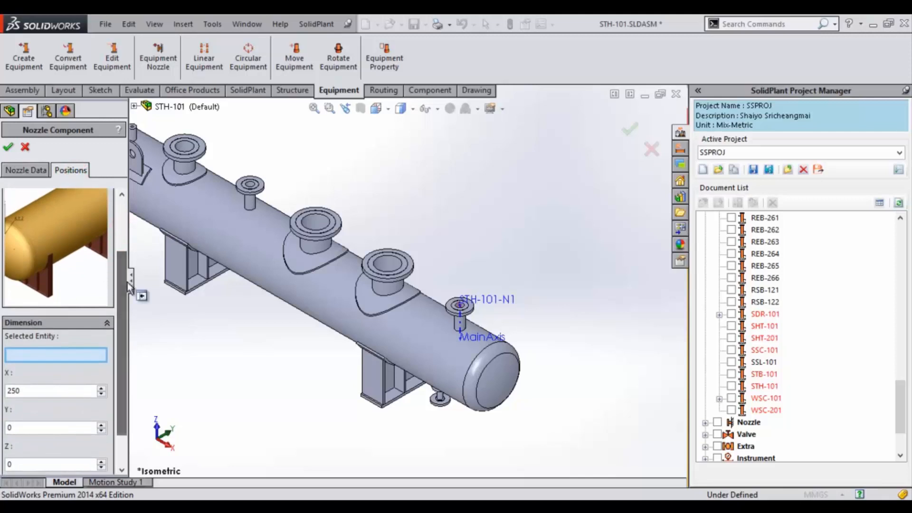
left_click(48, 354)
middle_click_drag(311, 174, 405, 205, "ctrl")
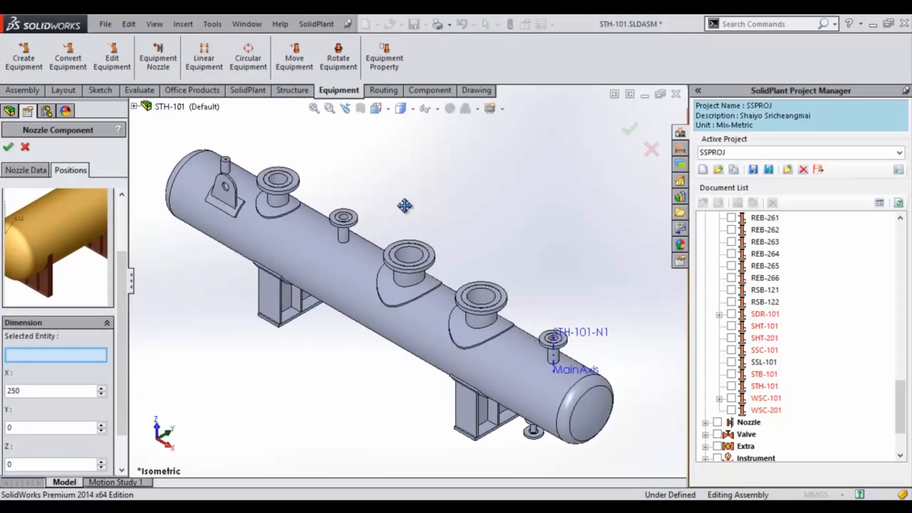
scroll(335, 211, "down", 16)
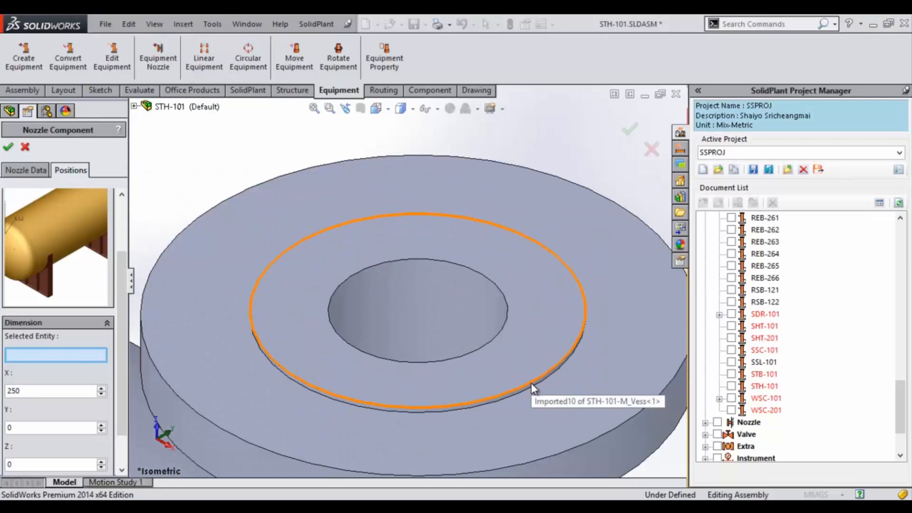
left_click(530, 381)
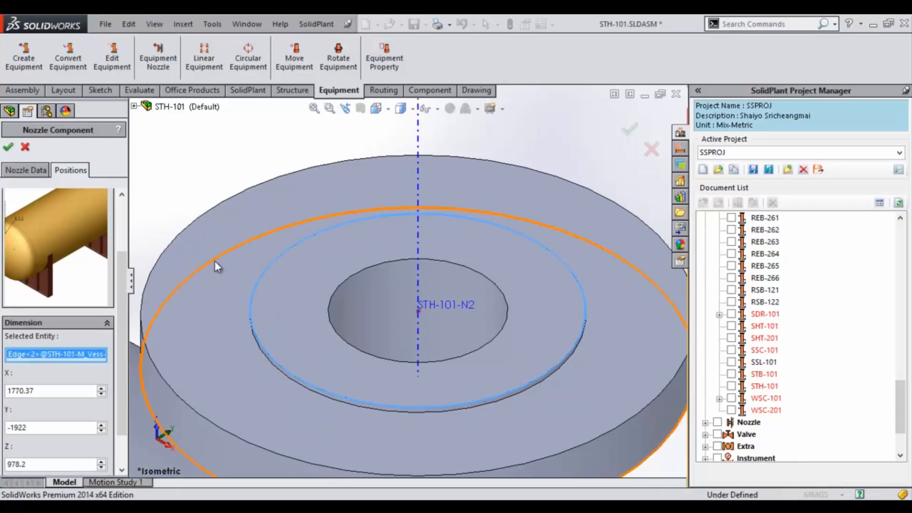
Flip the main axis of nozzle STH-101-N2 so it points down into the vessel
scroll(231, 175, "up", 2)
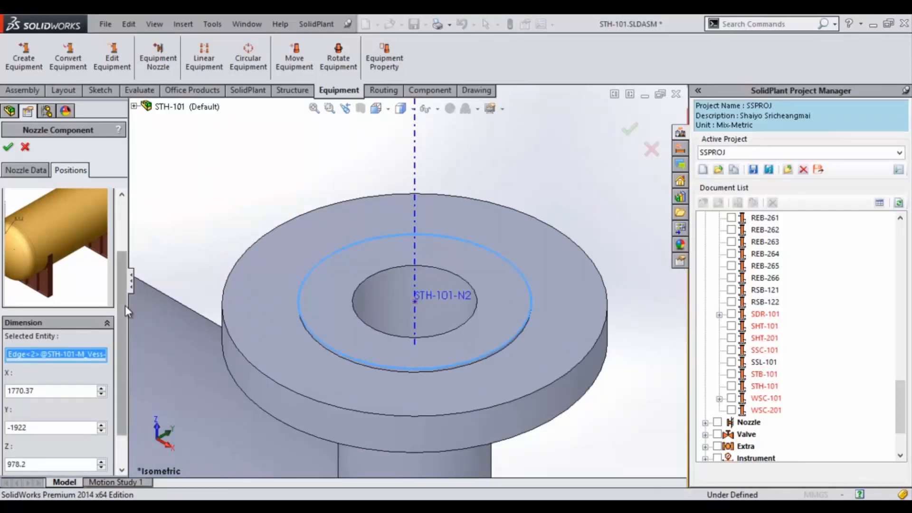
left_click_drag(123, 305, 124, 345)
left_click(62, 442)
left_click(62, 442)
left_click(208, 234)
scroll(208, 234, "up", 4)
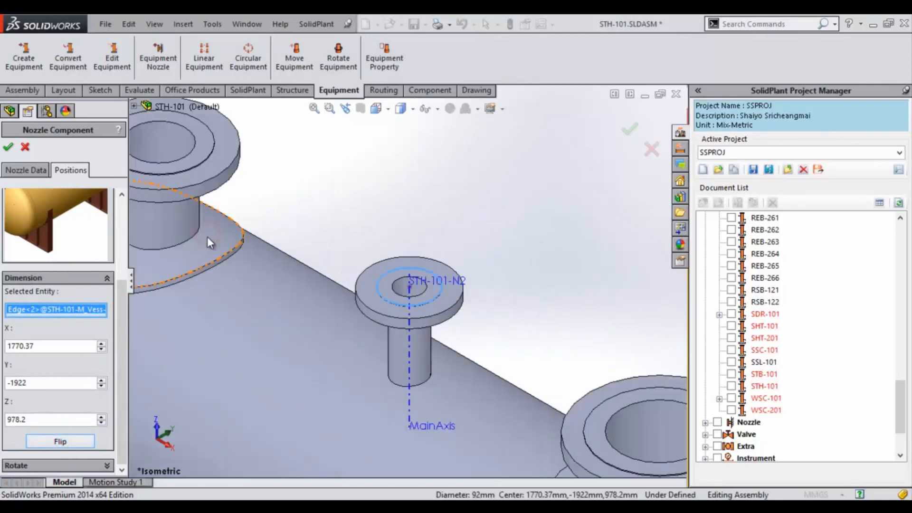
scroll(363, 235, "down", 2)
scroll(363, 235, "up", 3)
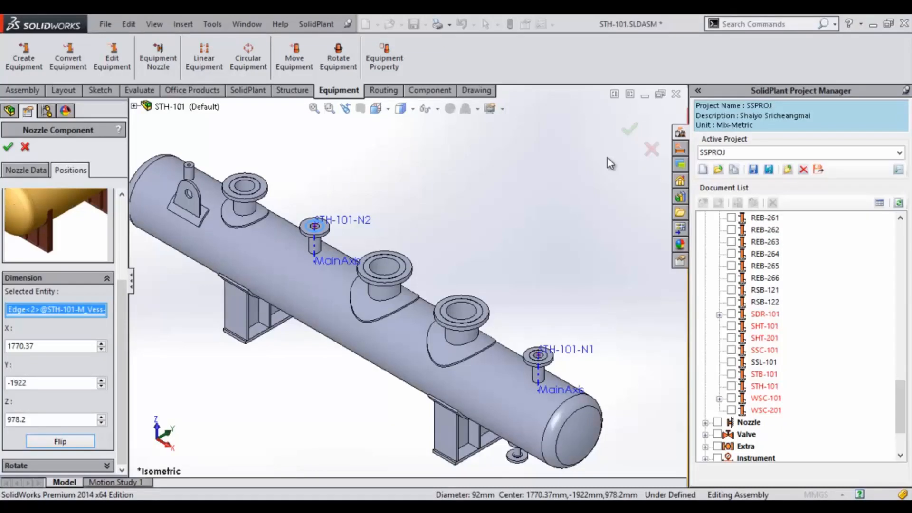
Accept the nozzle definitions and close the STH-101 assembly, saving all modified documents
left_click(627, 133)
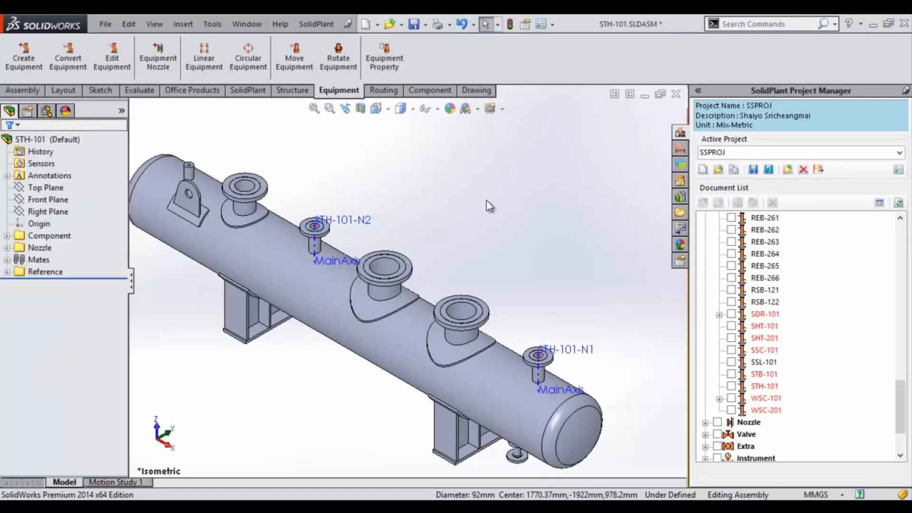
left_click(676, 94)
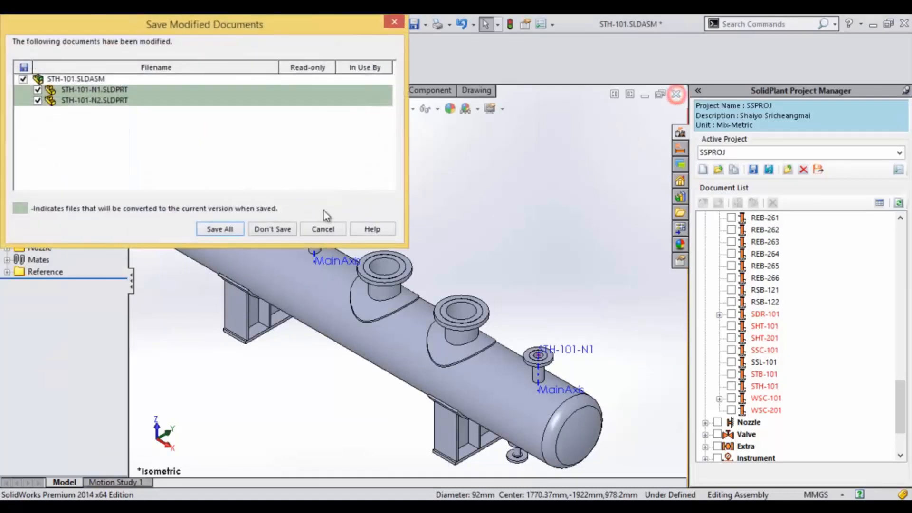
left_click(220, 231)
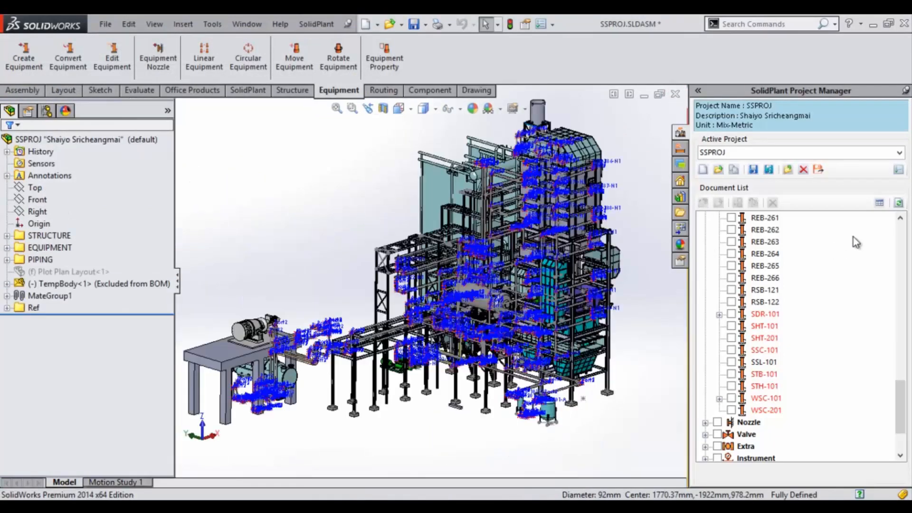
Refresh the project's tag list and select equipment STH-101 in it
left_click(898, 207)
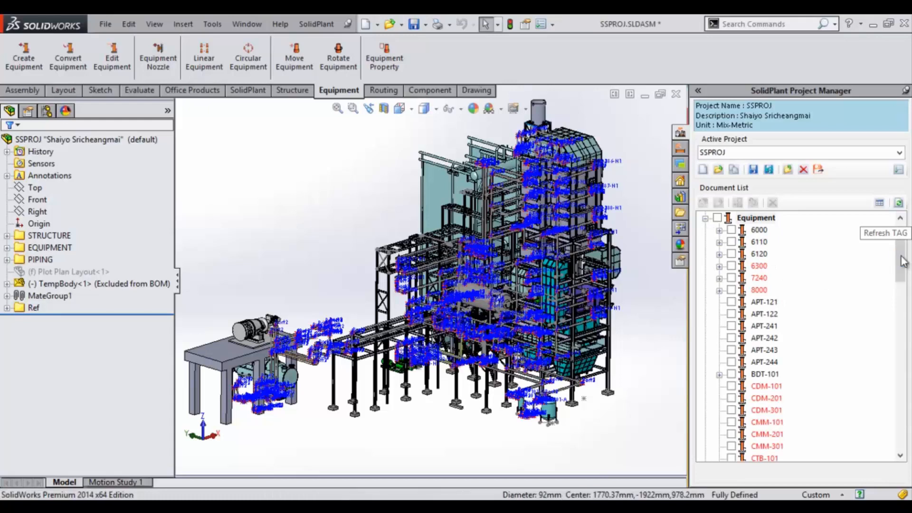
left_click_drag(901, 261, 902, 417)
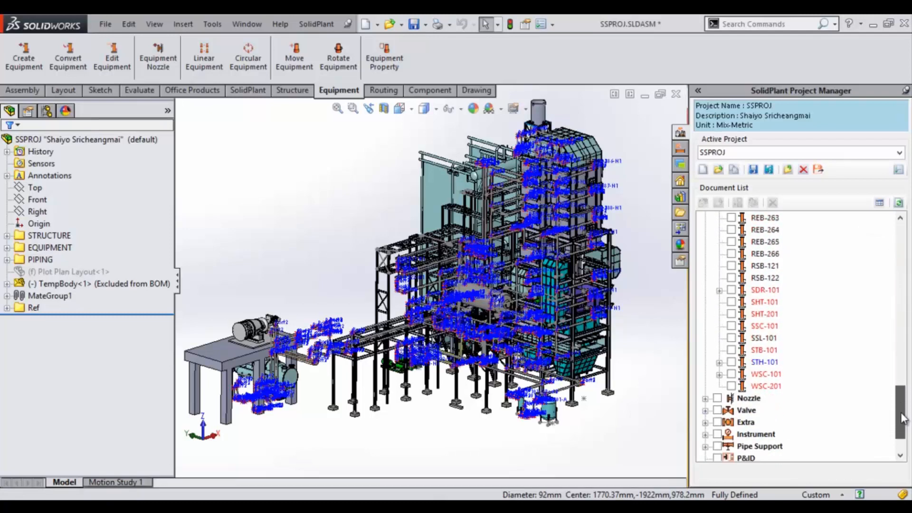
left_click(767, 363)
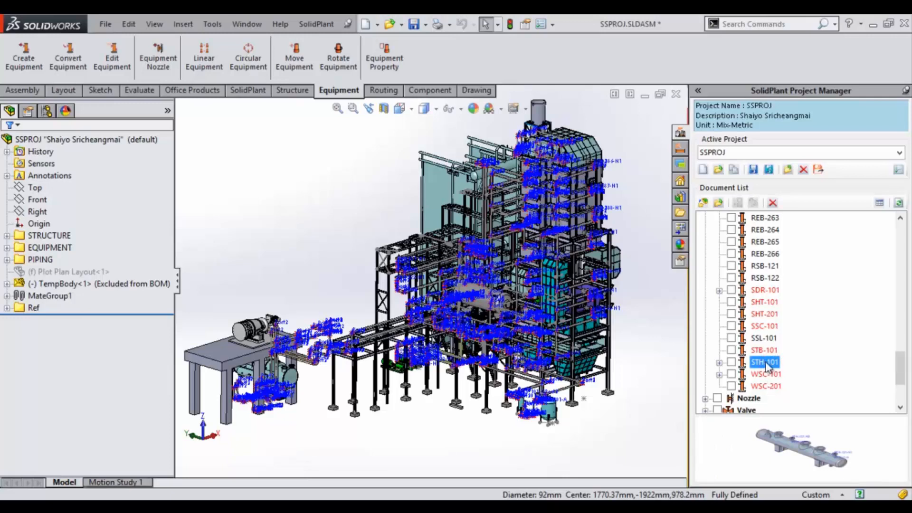